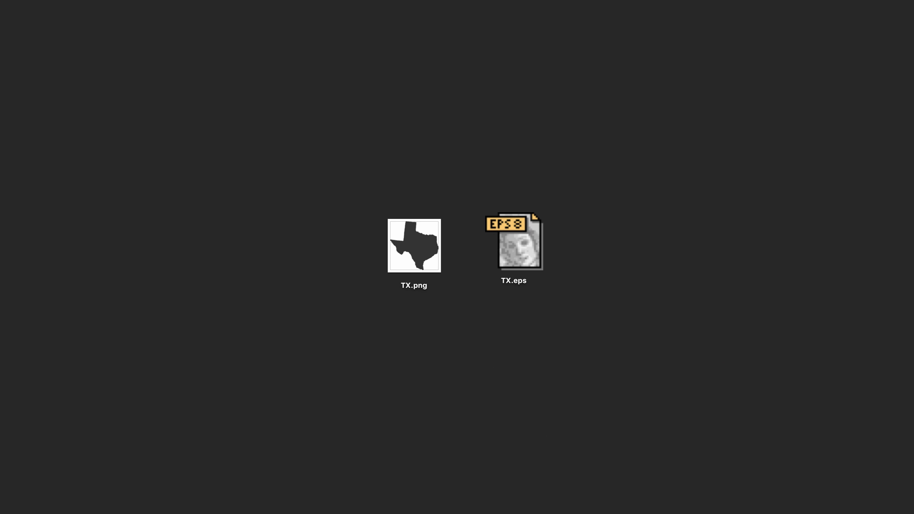
Open TX.png from the desktop in Adobe Photoshop CC 2015 via Open With.
right_click(430, 239)
mouse_move(545, 263)
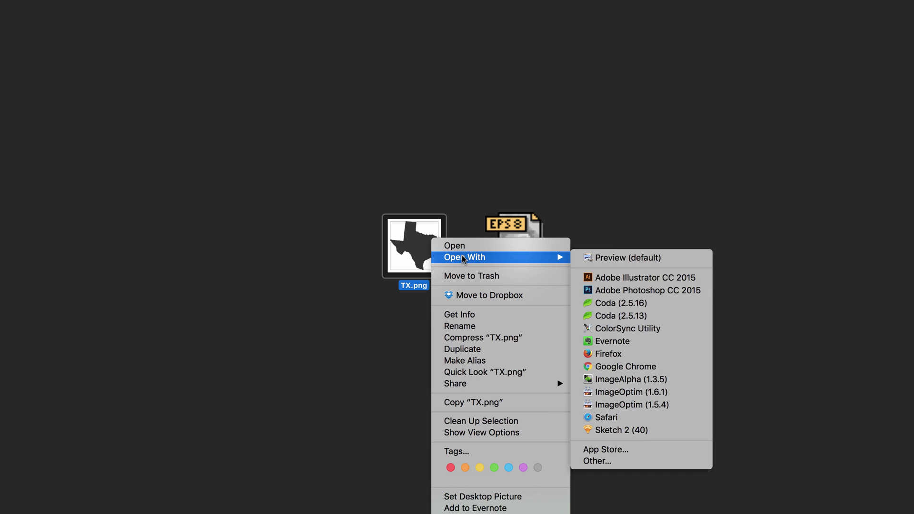
left_click(602, 291)
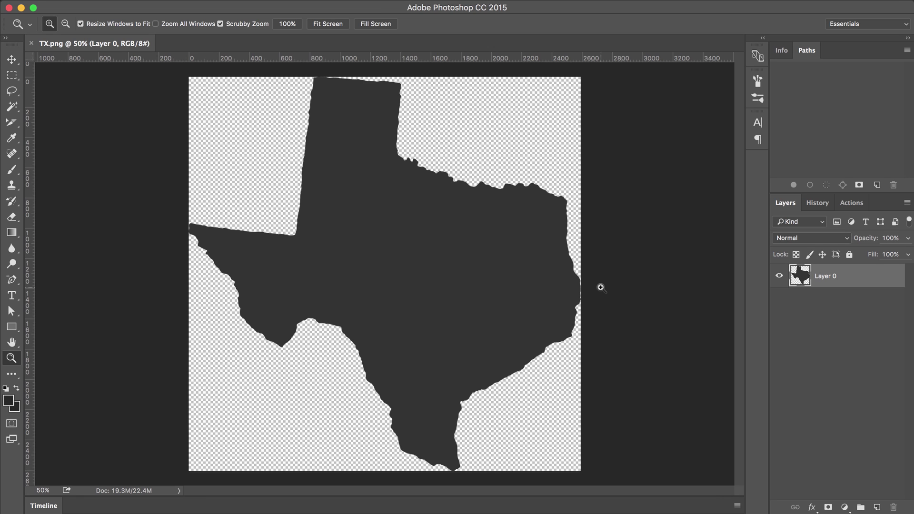
left_click(601, 287, "alt")
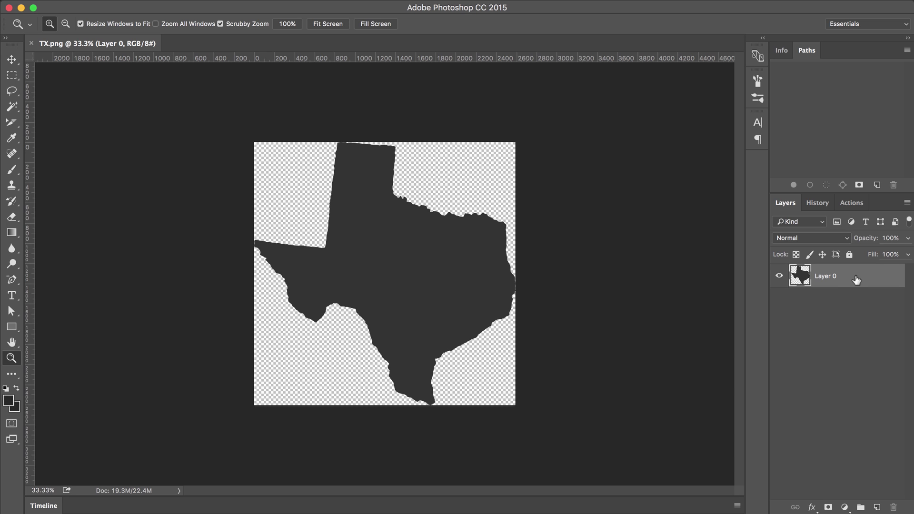
key("super+u")
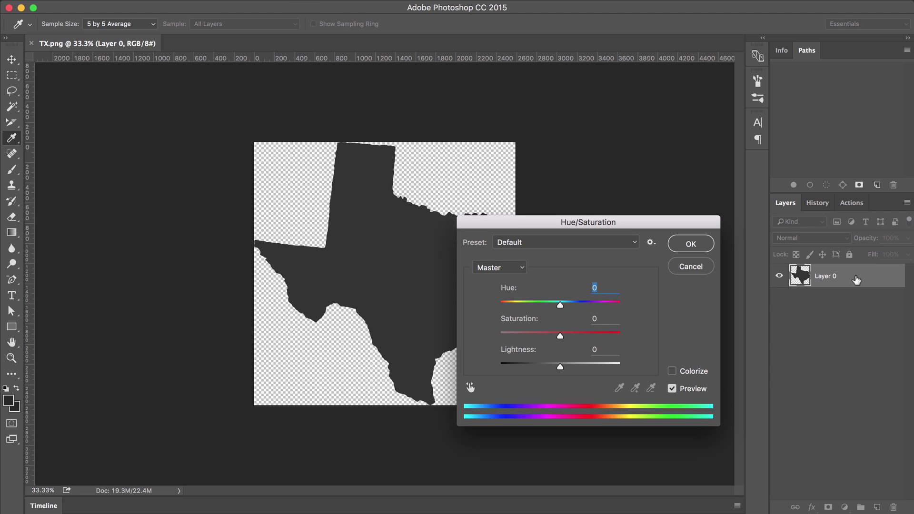
left_click(672, 373)
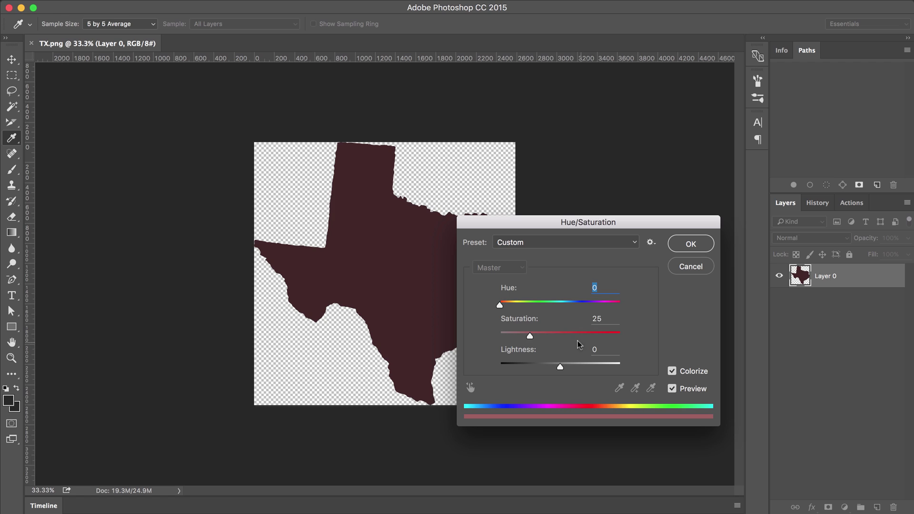
left_click_drag(573, 338, 600, 336)
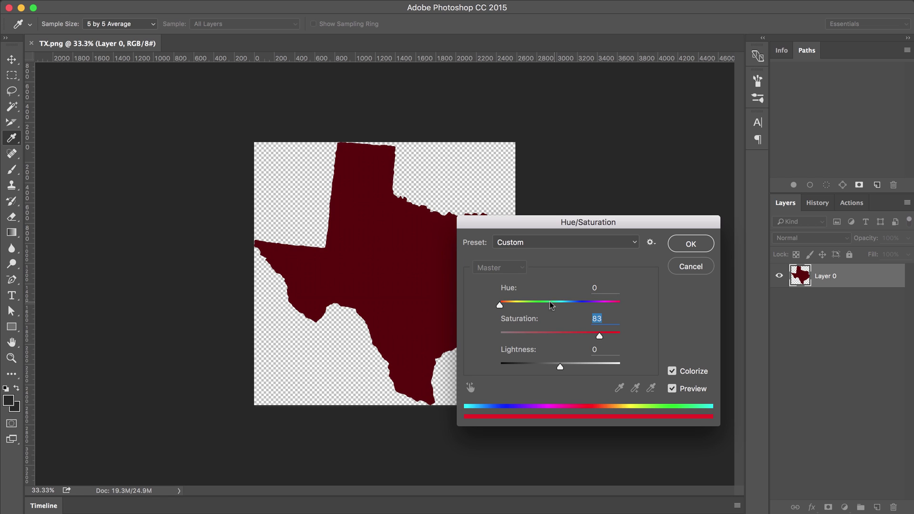
left_click(543, 304)
left_click_drag(561, 305, 597, 303)
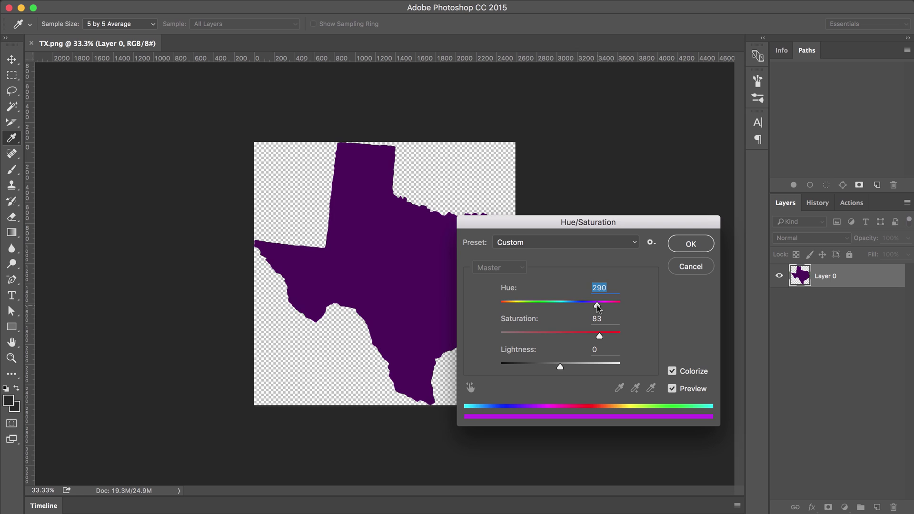
left_click(690, 244)
key("z")
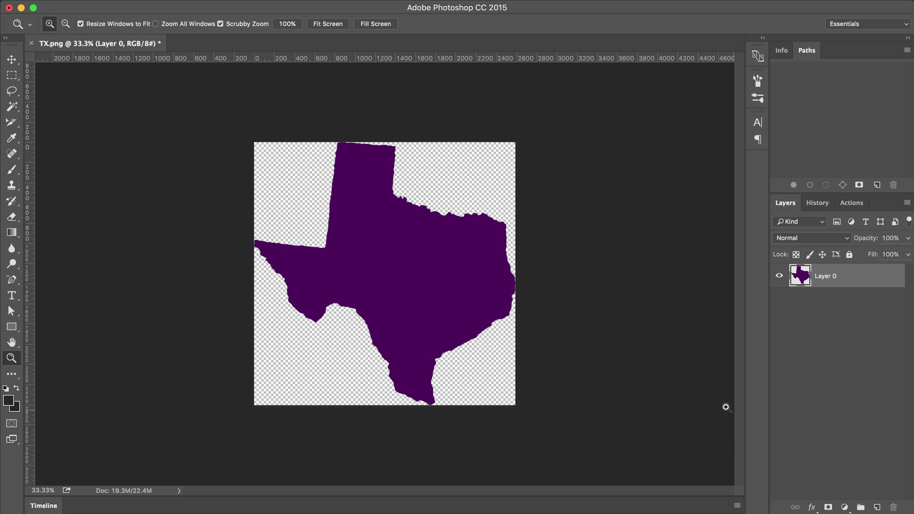
key("super+z")
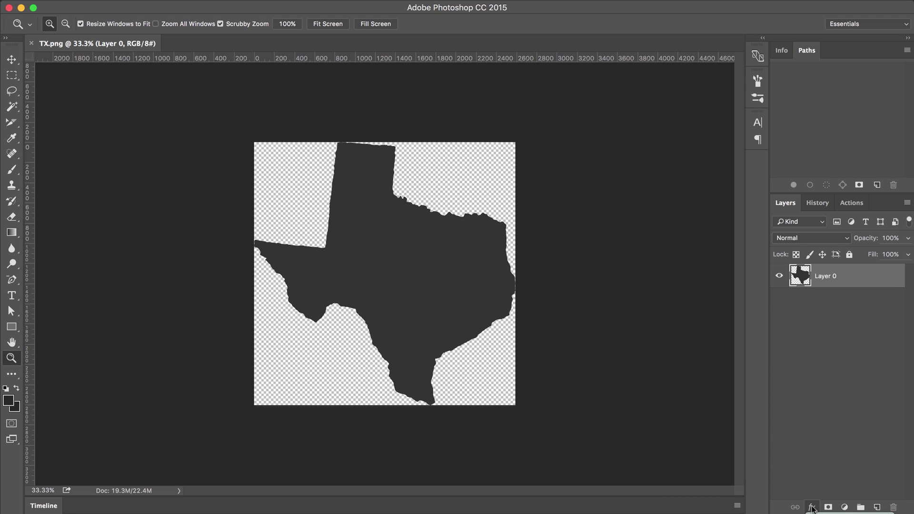
Add a yellow-olive Color Overlay layer style to Layer 0.
left_click(811, 505)
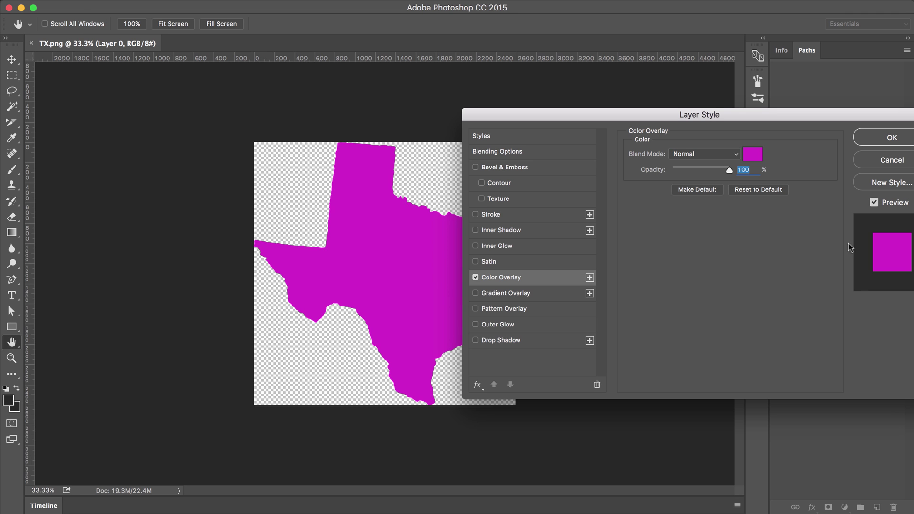
left_click(752, 160)
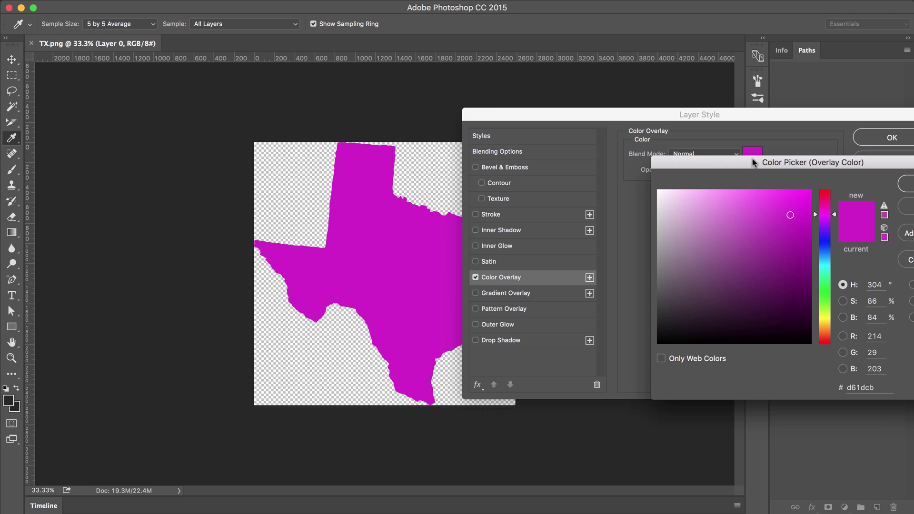
left_click(822, 322)
left_click(791, 237)
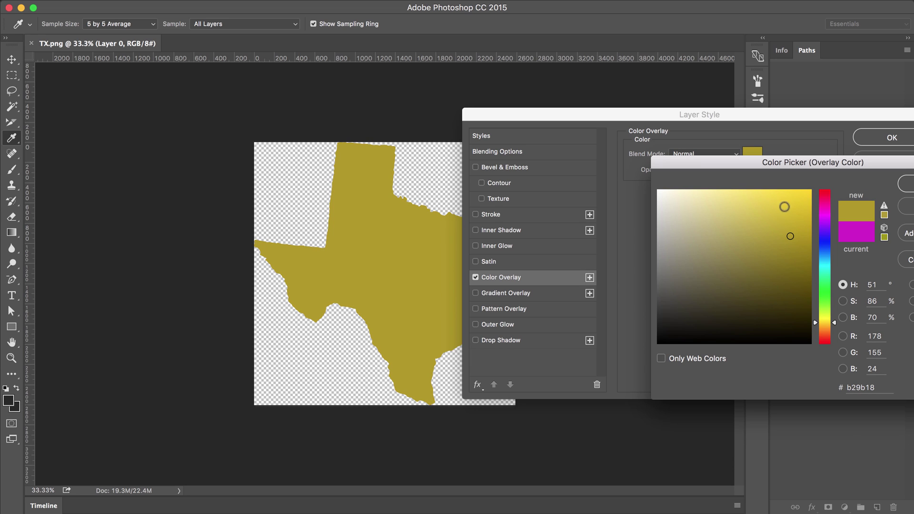
left_click(779, 215)
left_click(800, 285)
left_click(807, 233)
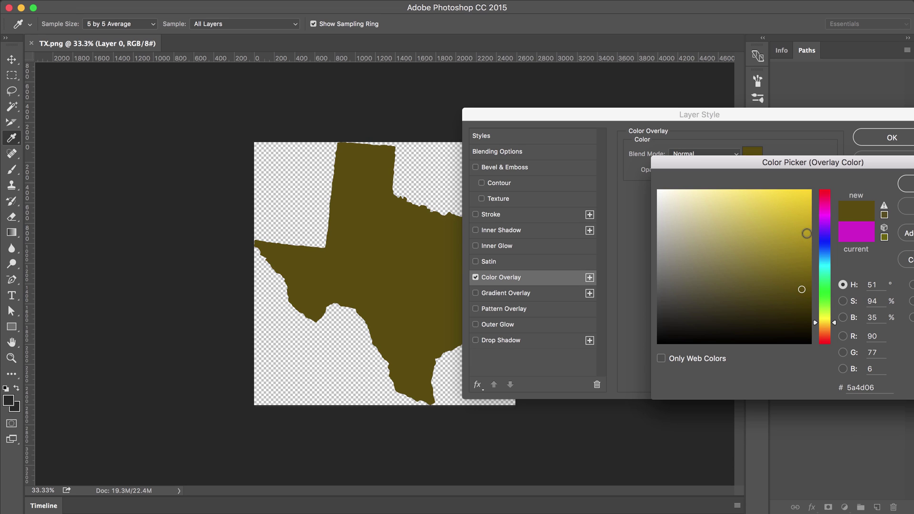
left_click(906, 183)
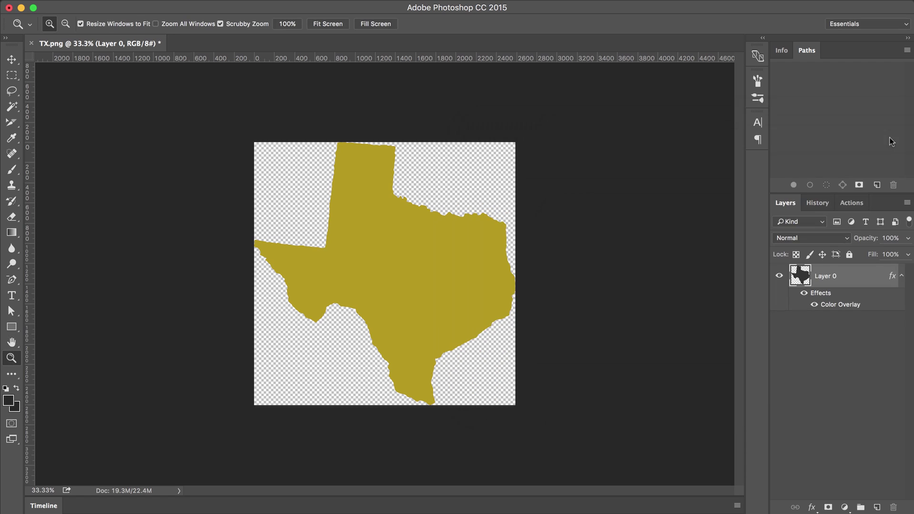
left_click(889, 137)
key("z")
Darken the Color Overlay colour to olive #6a5f22, then minimize Photoshop.
double_click(837, 307)
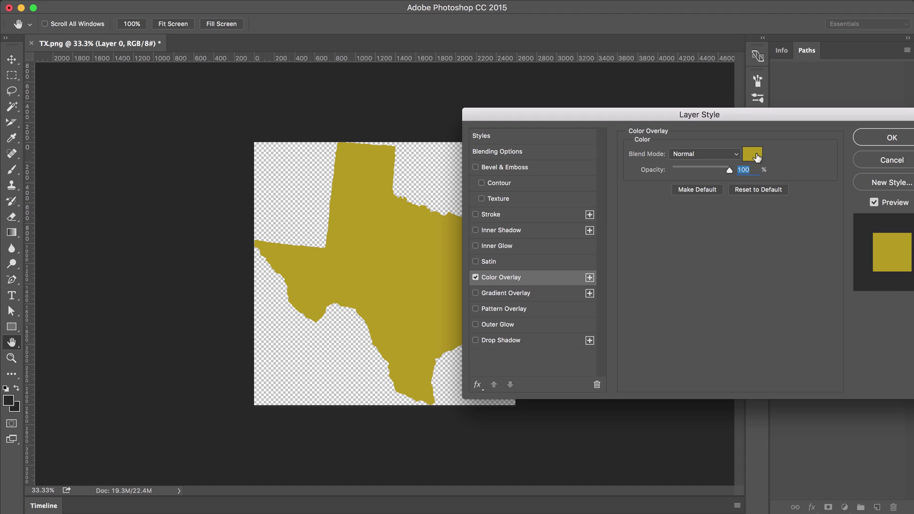
left_click(753, 155)
left_click_drag(763, 264, 762, 280)
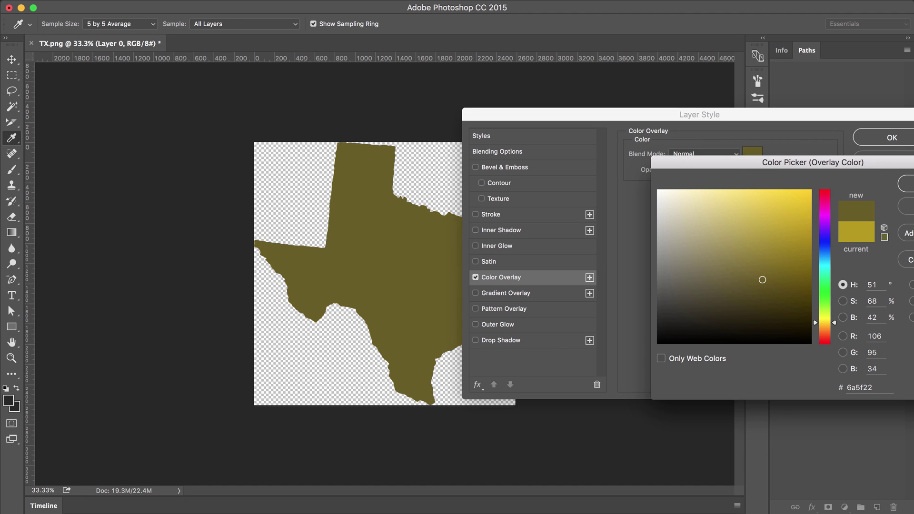
key("Return")
left_click(893, 142)
key("z")
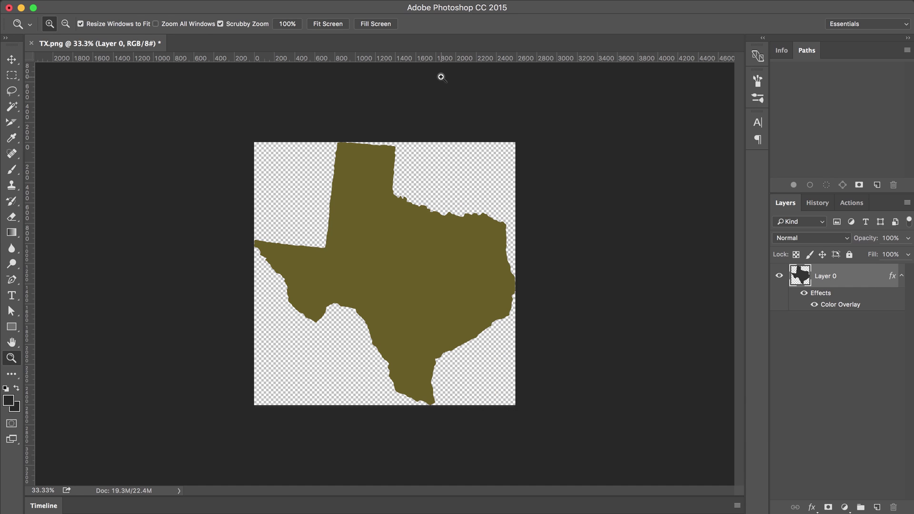
left_click(20, 8)
Drag TX.eps from the desktop onto the Texas canvas as a placed TX layer.
left_click(596, 238)
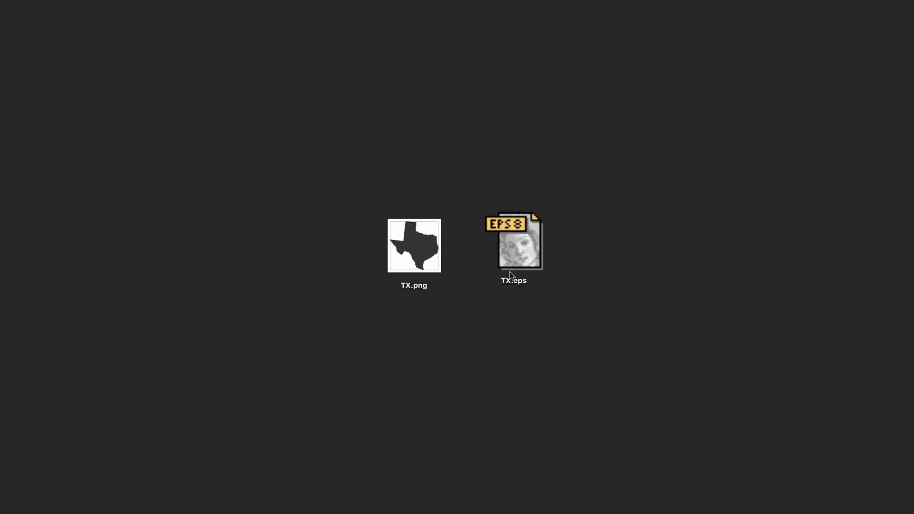
key("super+Tab")
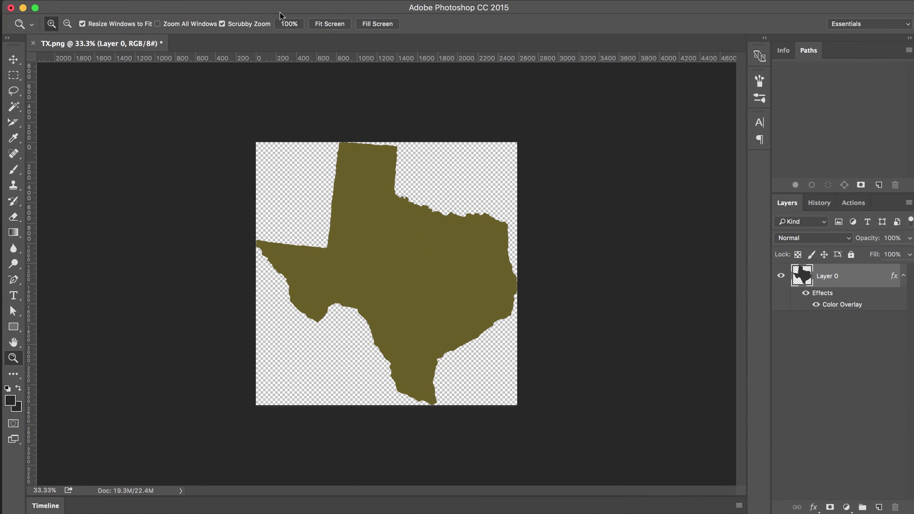
left_click_drag(280, 12, 835, 18)
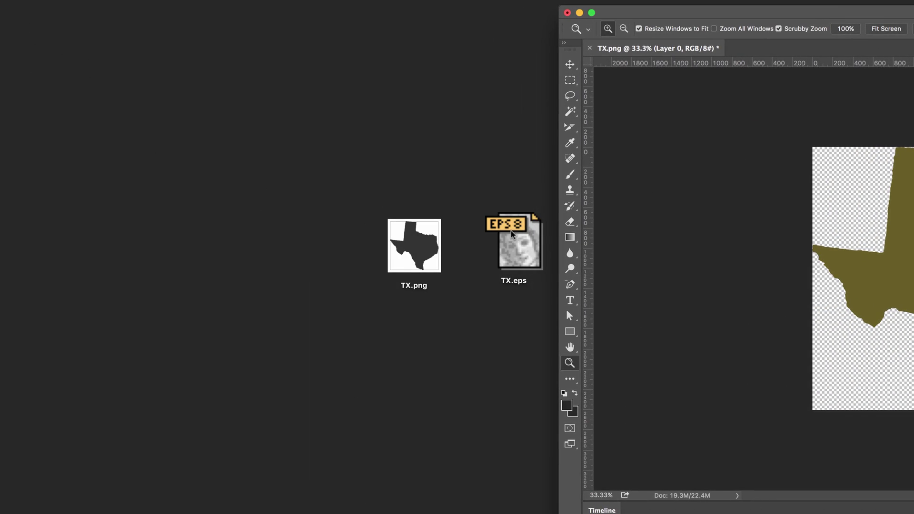
left_click_drag(511, 233, 853, 194)
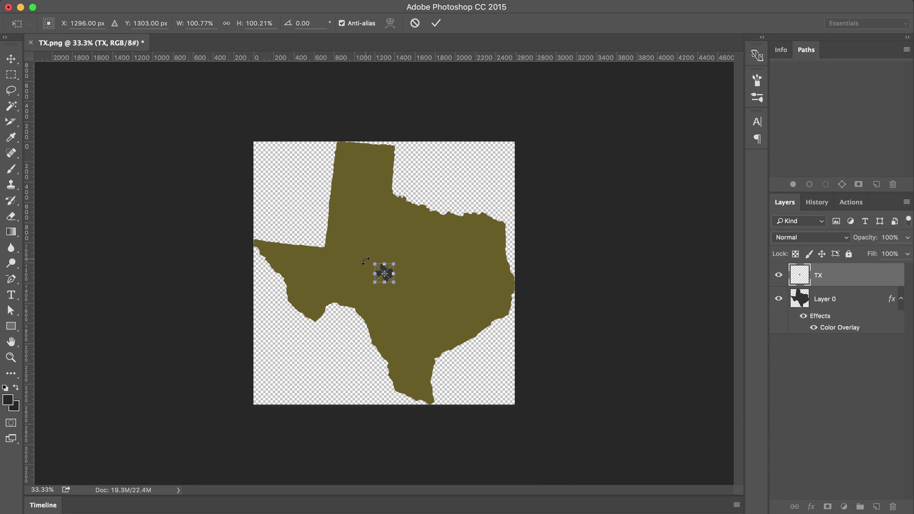
Scale the placed TX layer up to fill the canvas, commit it, and hide Layer 0.
left_click_drag(374, 263, 260, 148)
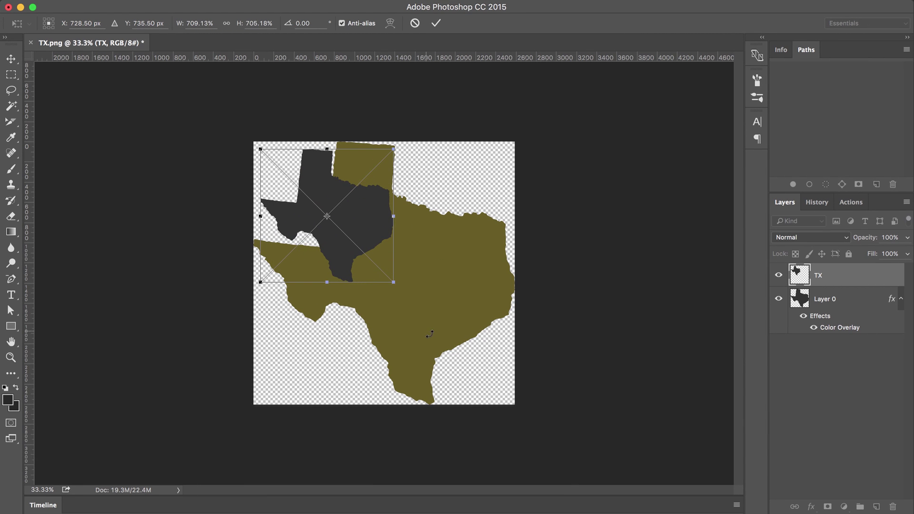
left_click_drag(393, 282, 512, 395)
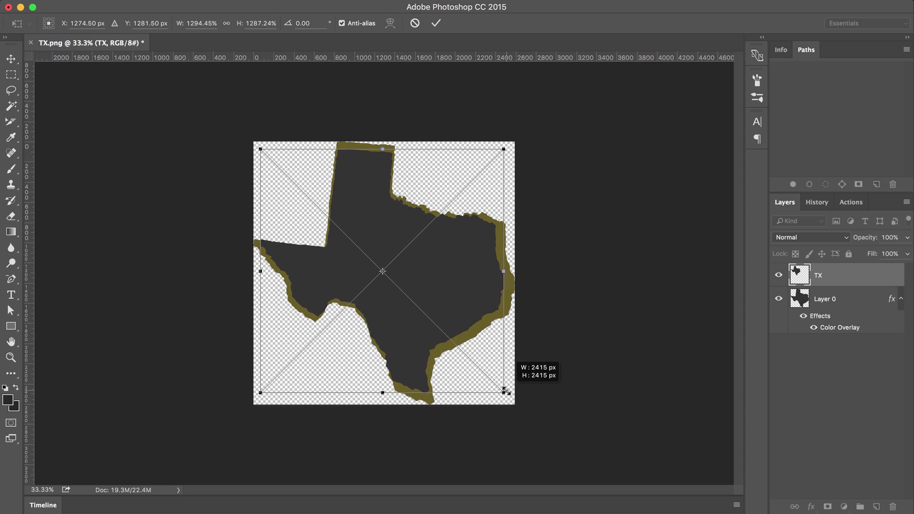
left_click(436, 23)
left_click(779, 299)
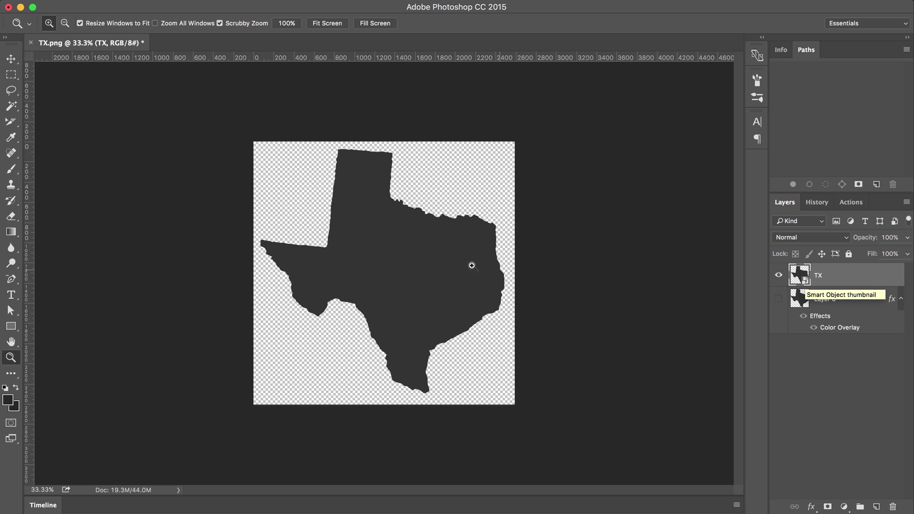
Enlarge the TX layer further with Free Transform and check its edges at 200%.
key("v")
left_click_drag(504, 393, 676, 513)
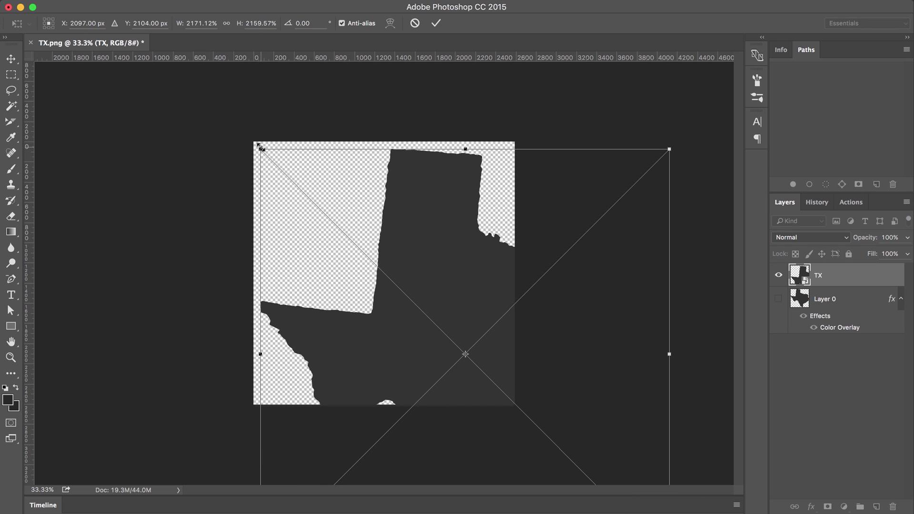
left_click_drag(262, 148, 88, 51)
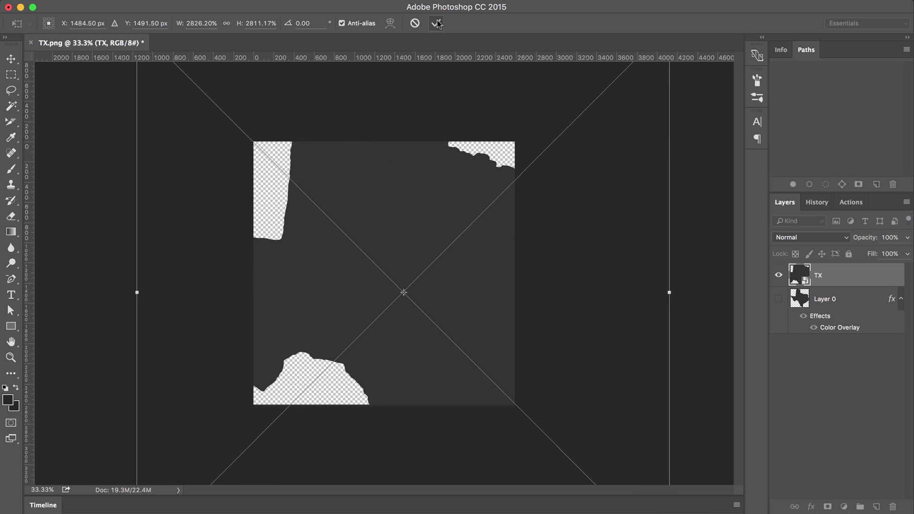
left_click(436, 22)
scroll(298, 290, "up", 5)
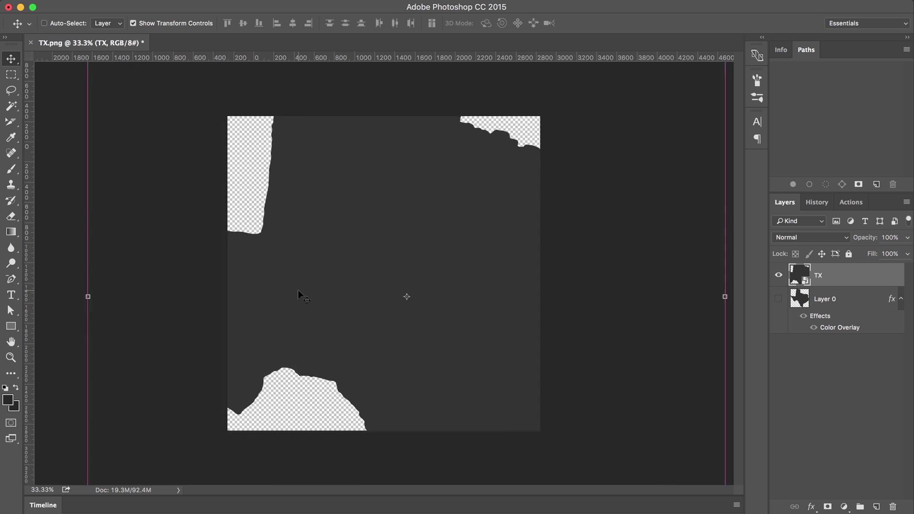
scroll(298, 290, "left", 15)
scroll(298, 289, "up", 10)
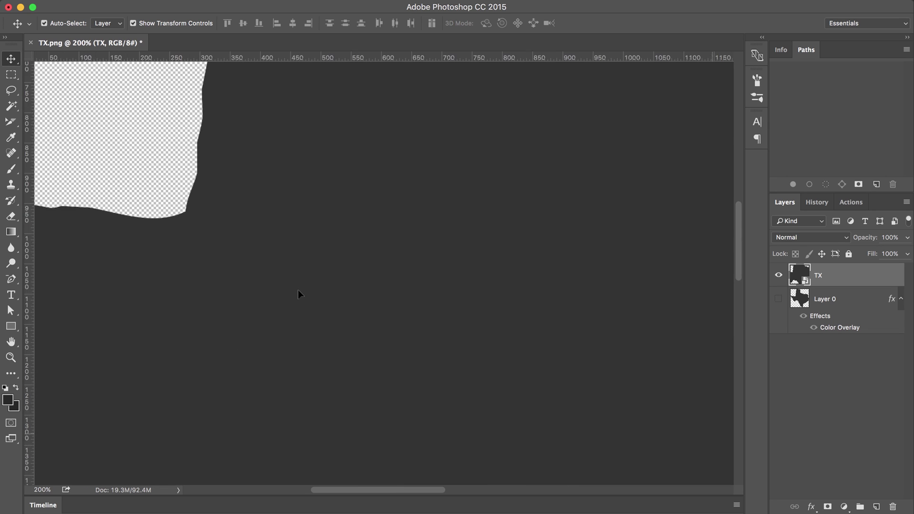
scroll(298, 290, "up", 2)
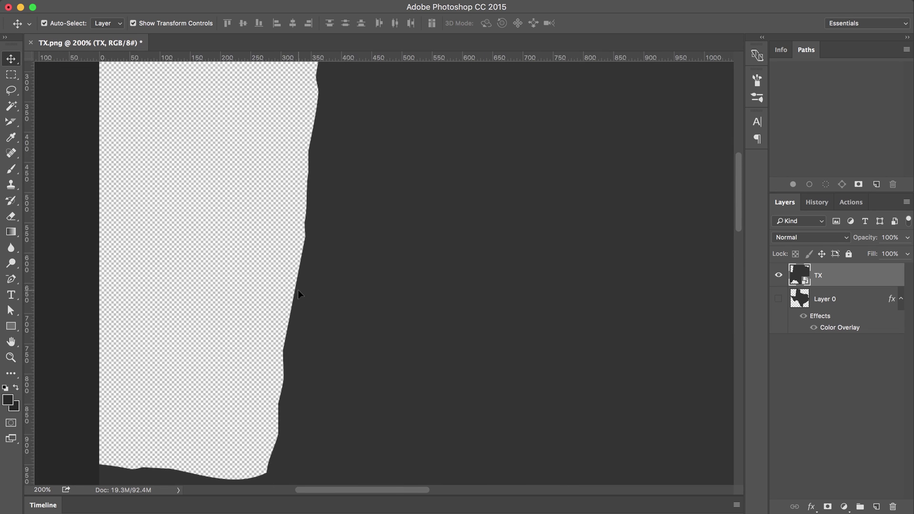
Zoom out to 25% and scale the Texas shape down to fit inside the canvas.
key("super+minus")
key("super+minus")
key("super+minus")
key("super+minus")
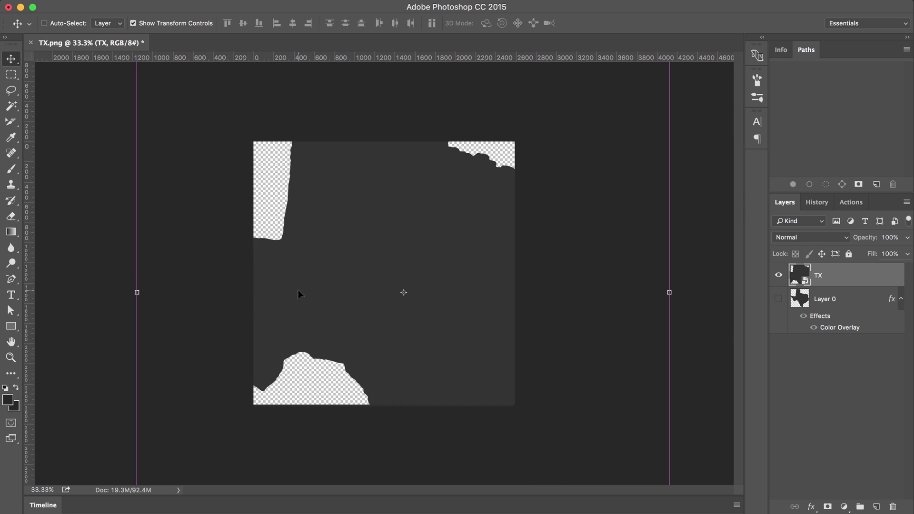
key("super+minus")
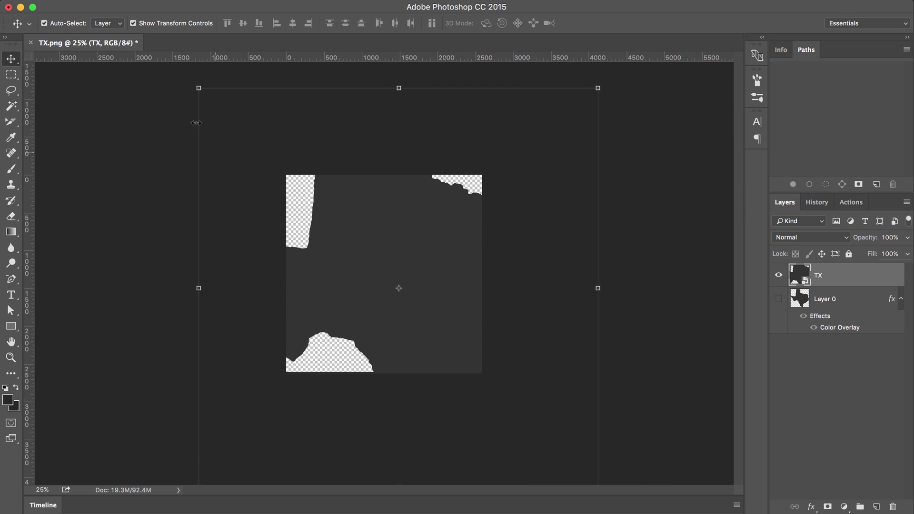
left_click_drag(199, 88, 377, 267)
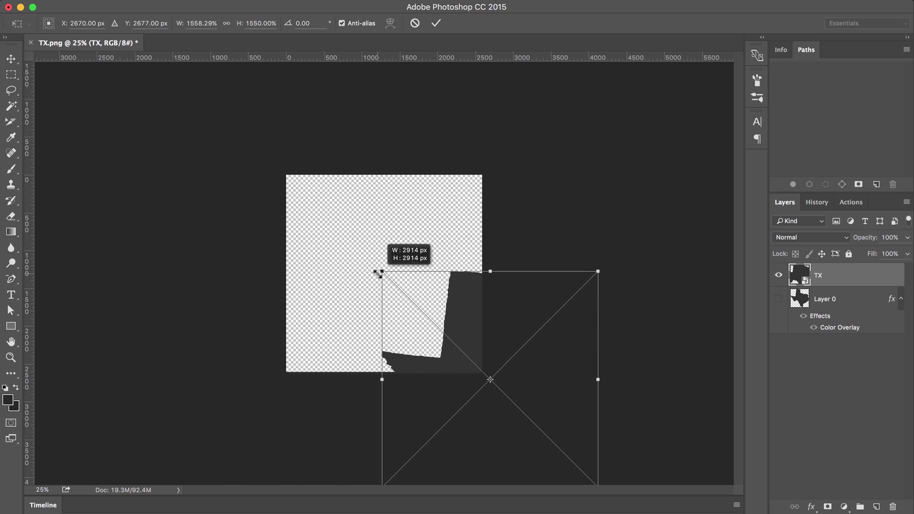
left_click_drag(464, 296, 370, 207)
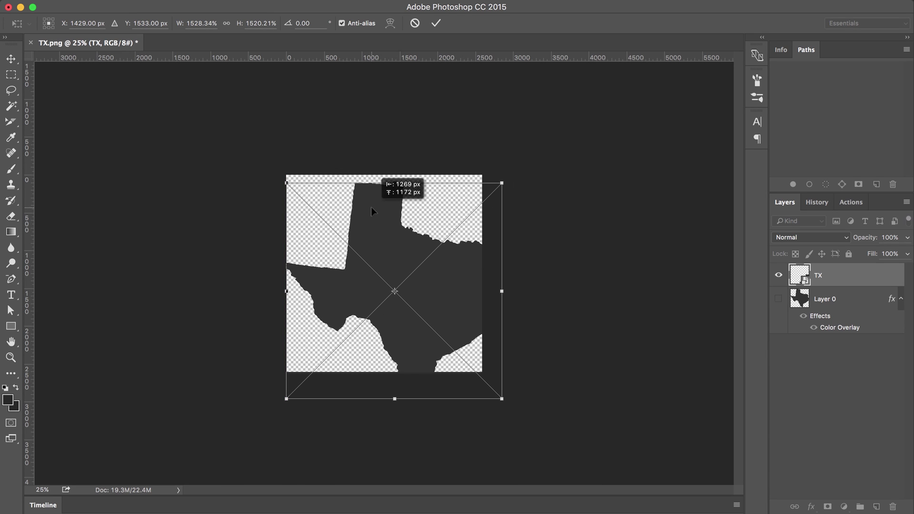
left_click_drag(502, 401, 462, 372)
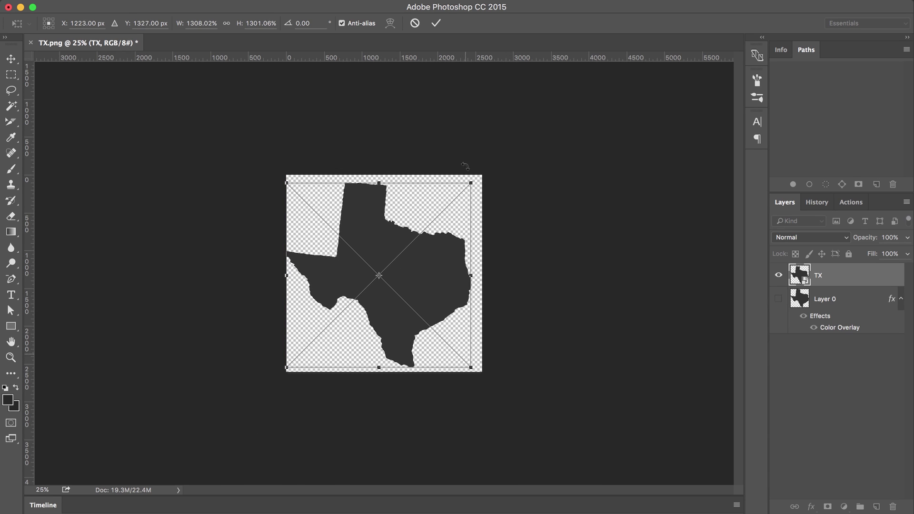
left_click(436, 23)
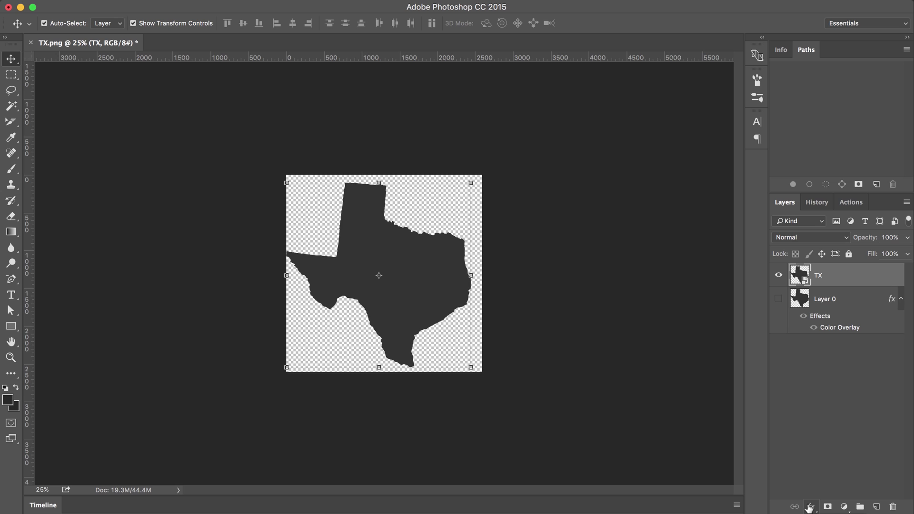
Add a Color Overlay style to the TX layer in orange #bb6920.
left_click(809, 506)
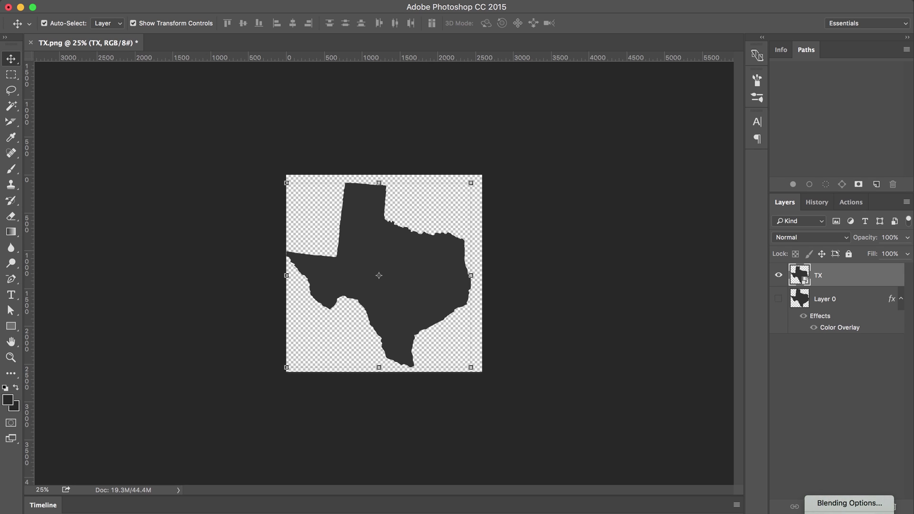
left_click(849, 503)
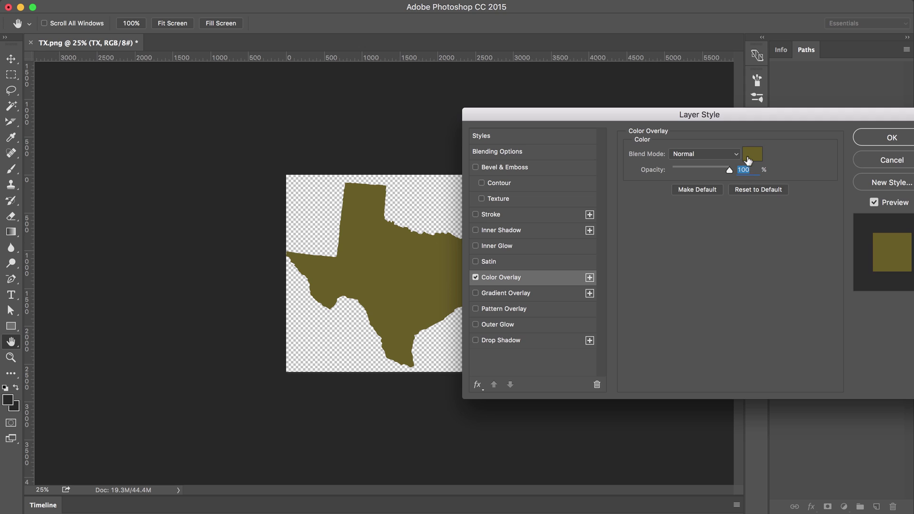
left_click(748, 158)
left_click(826, 203)
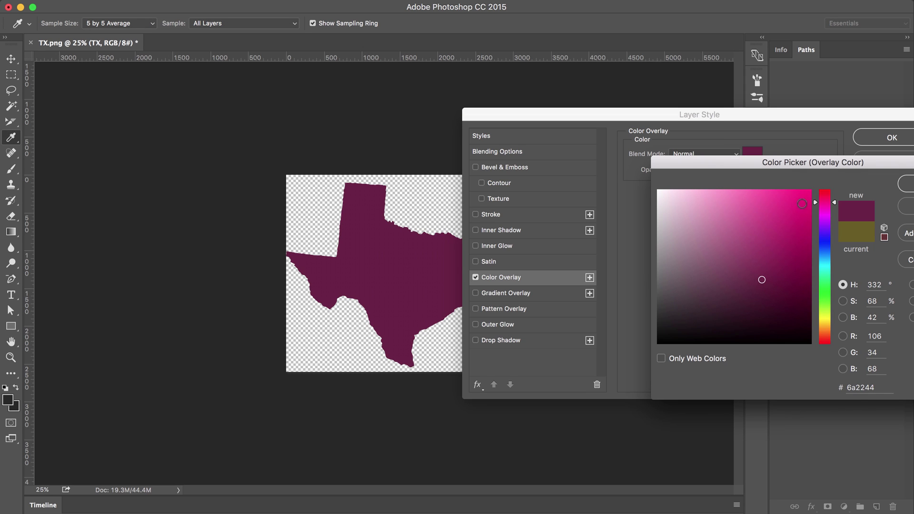
left_click(792, 208)
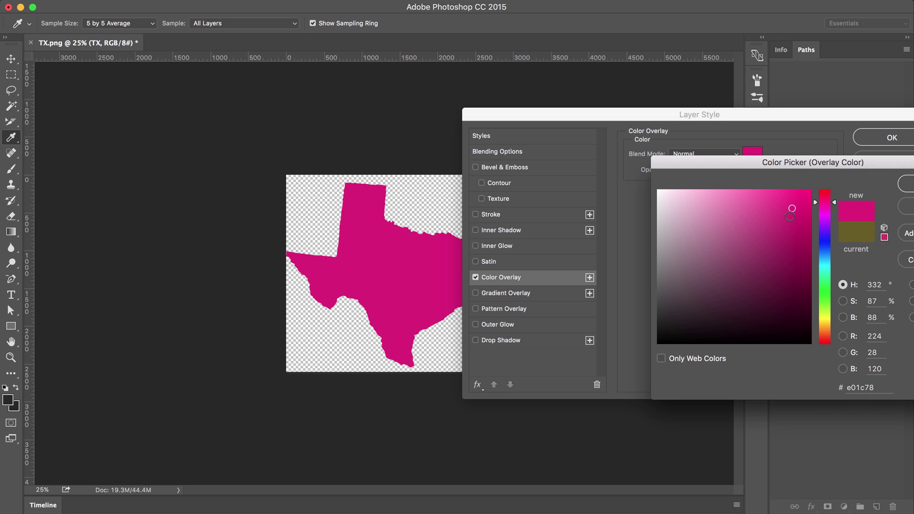
left_click(826, 333)
left_click(782, 231)
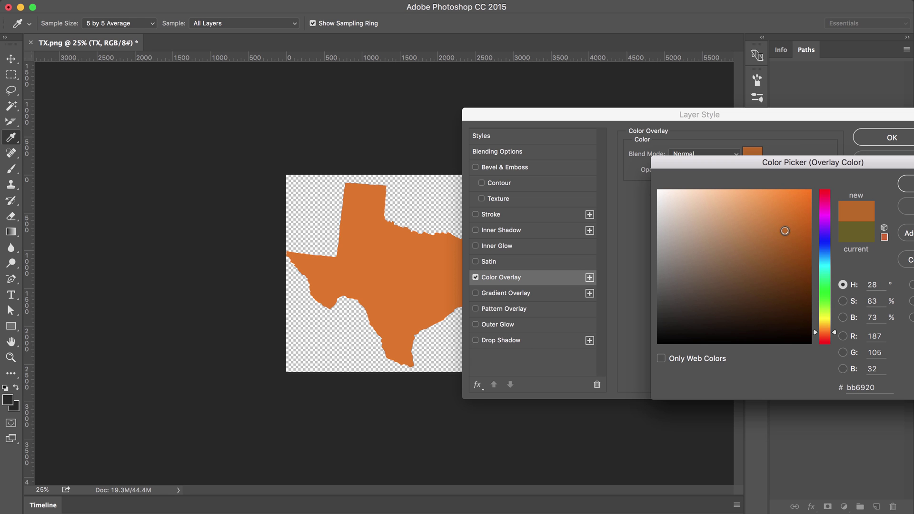
left_click(902, 184)
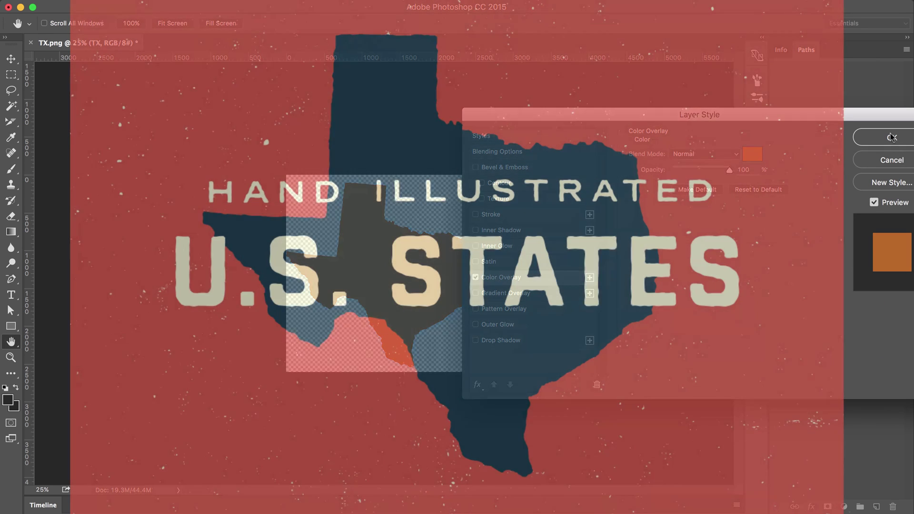